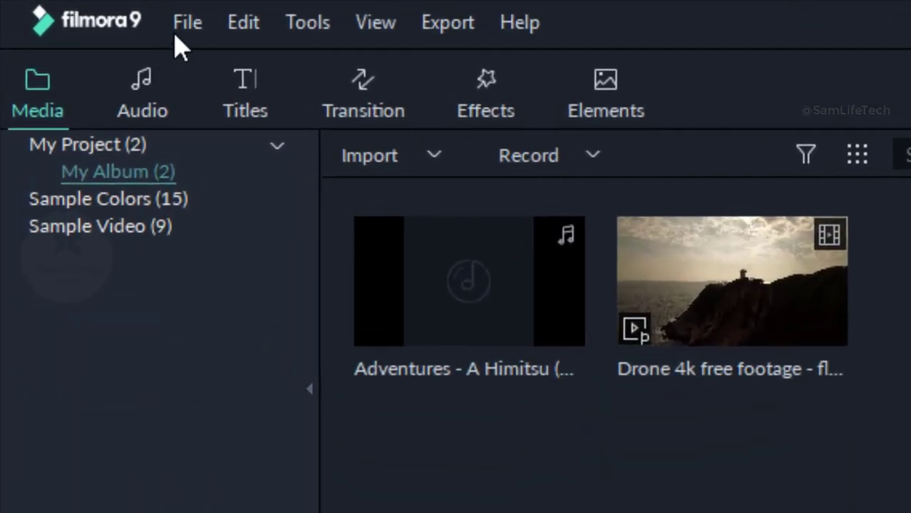
# - Set the project resolution to 1920 x 1080 (16:9 Full HD) at 30 fps in Project Settings
pyautogui.click(189, 23)
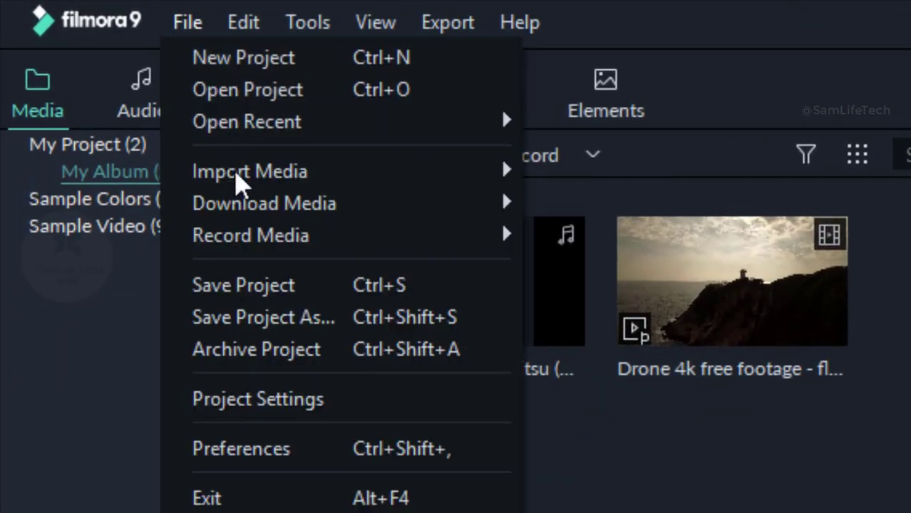
pyautogui.click(295, 399)
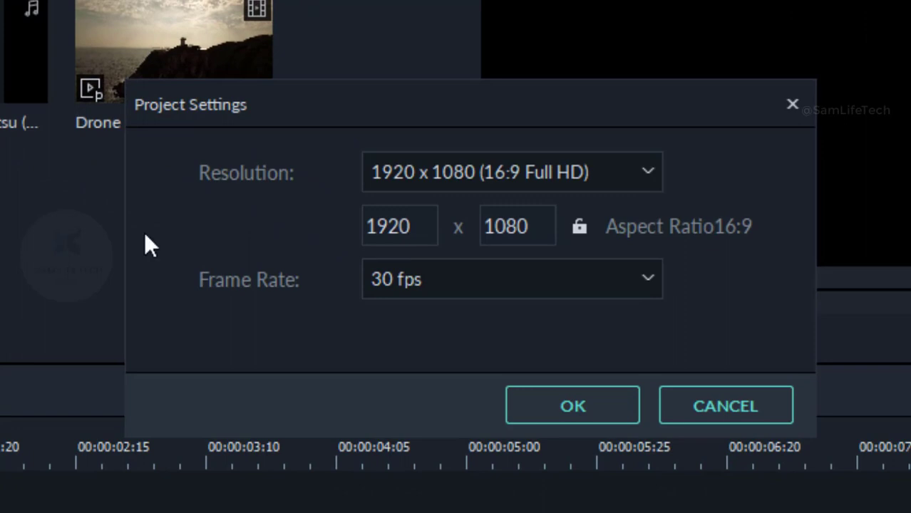
pyautogui.click(566, 175)
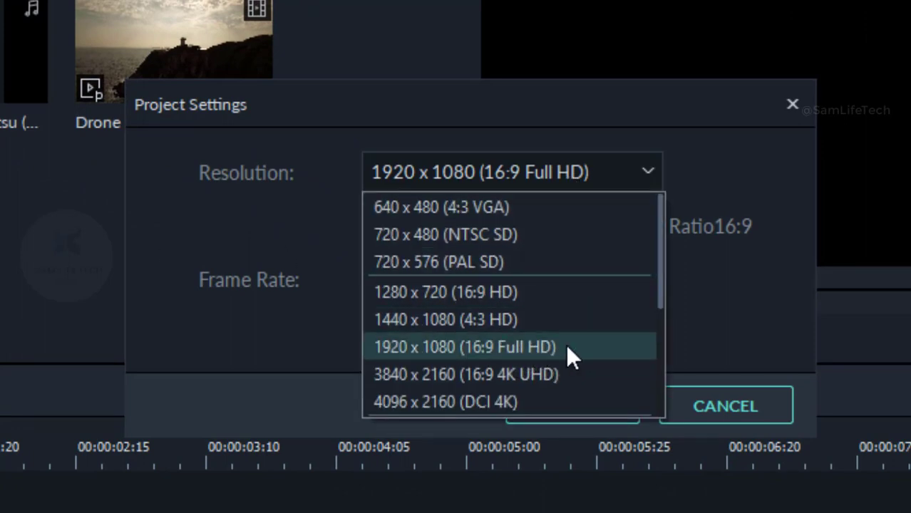
pyautogui.click(566, 344)
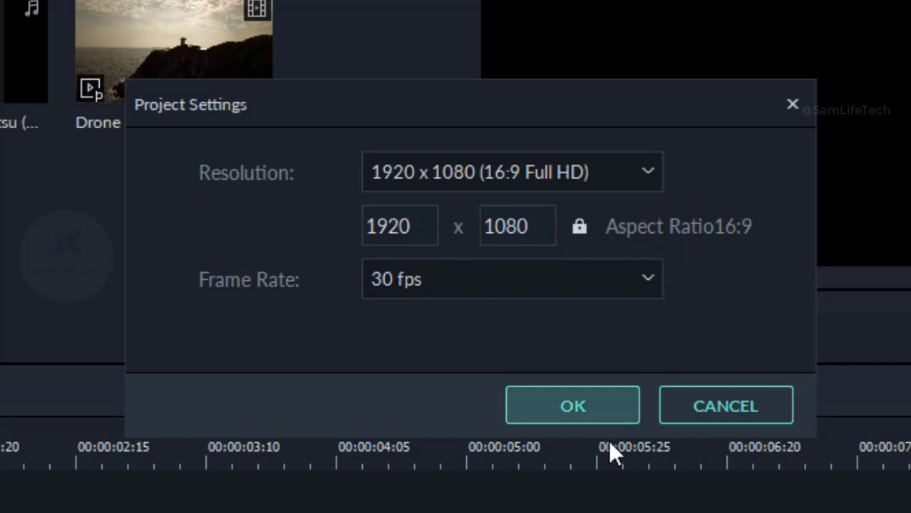
pyautogui.click(564, 407)
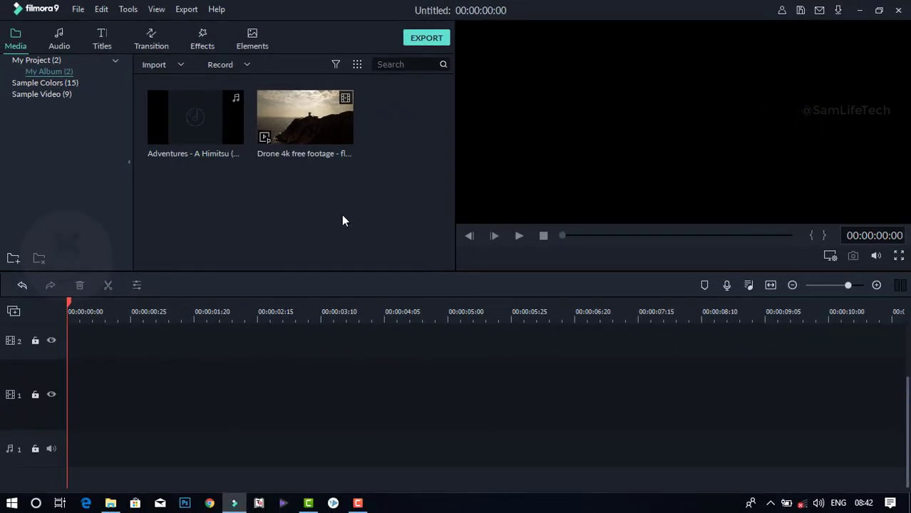
# - Place the drone lighthouse clip on video track 1, keeping project settings, and preview it briefly
pyautogui.click(299, 118)
pyautogui.moveTo(327, 132); pyautogui.dragTo(139, 398)
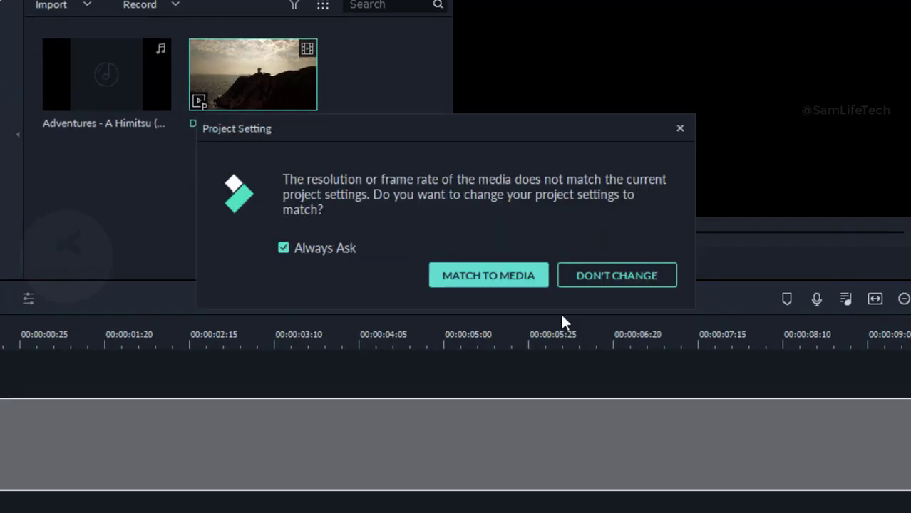
pyautogui.click(592, 281)
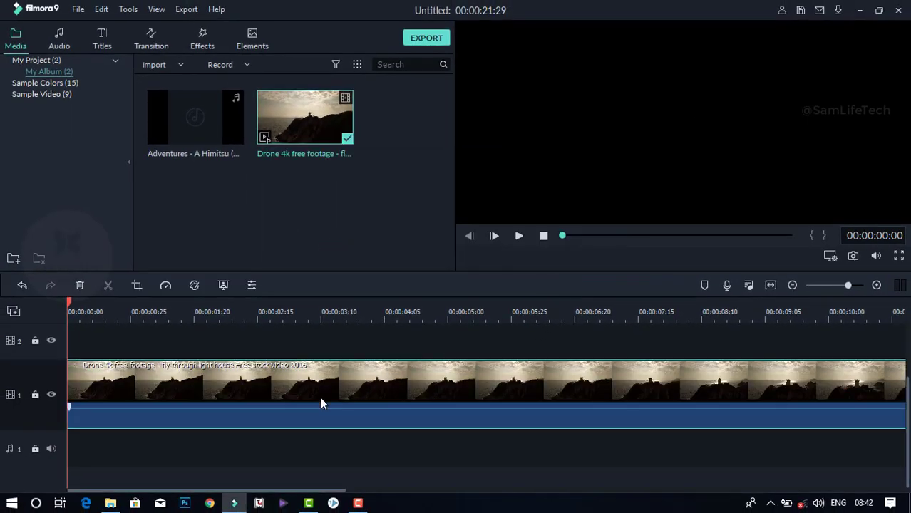
pyautogui.click(519, 238)
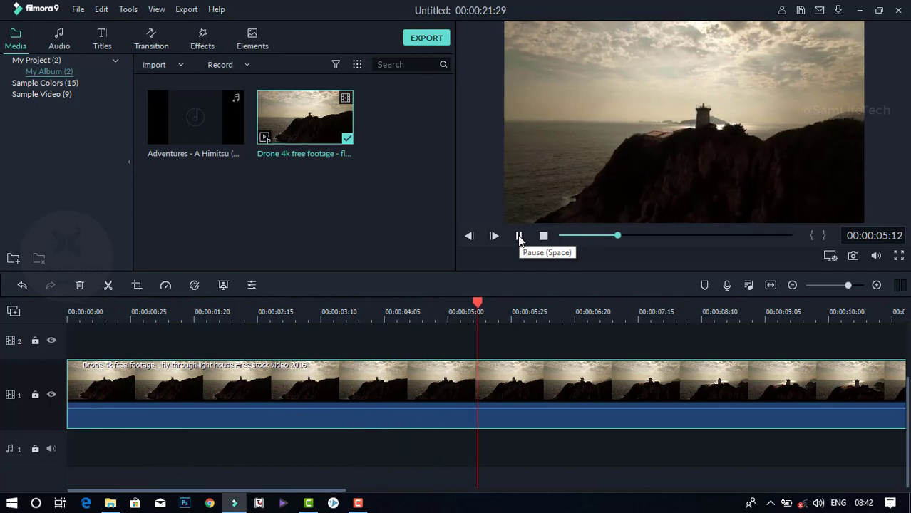
pyautogui.click(518, 236)
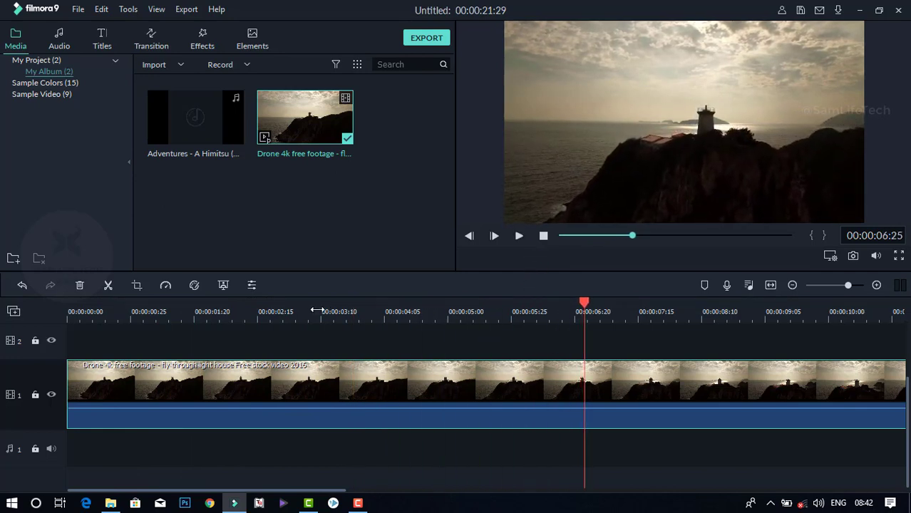
# - Cut the drone clip with the playhead just past 00:00:03:00
pyautogui.click(254, 314)
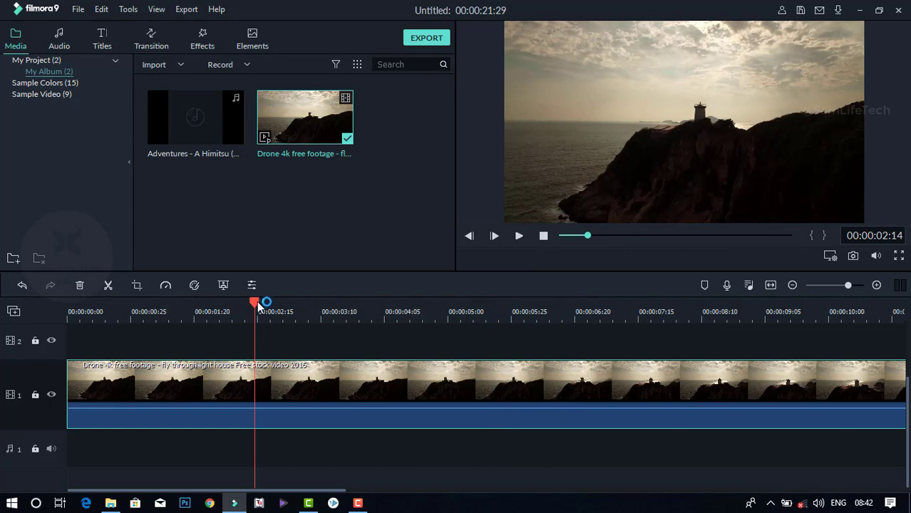
pyautogui.moveTo(261, 303); pyautogui.dragTo(305, 306)
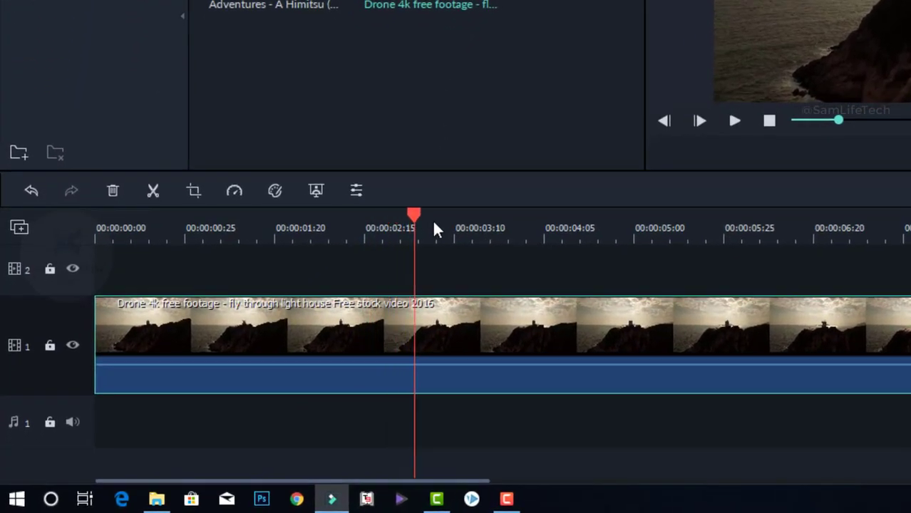
pyautogui.moveTo(434, 224); pyautogui.dragTo(466, 227)
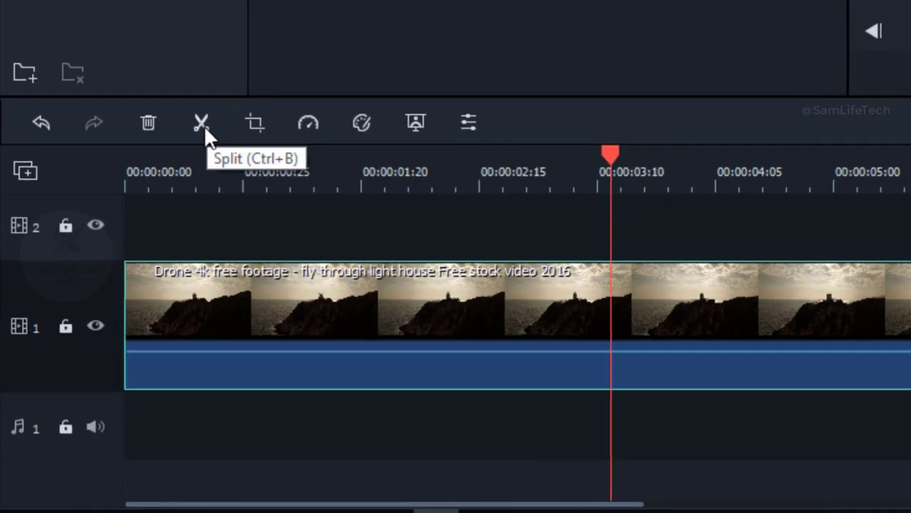
pyautogui.click(201, 123)
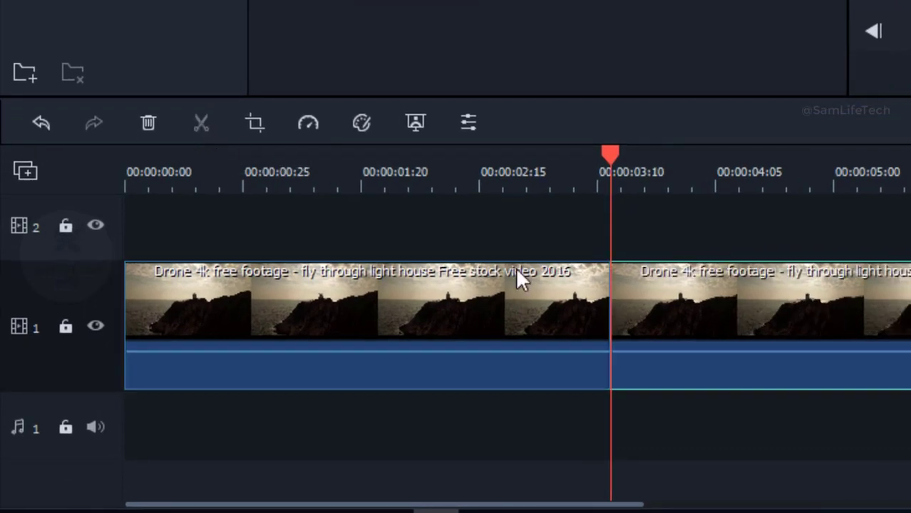
# - Make two more cuts further along the drone clip
pyautogui.moveTo(613, 158); pyautogui.dragTo(591, 318)
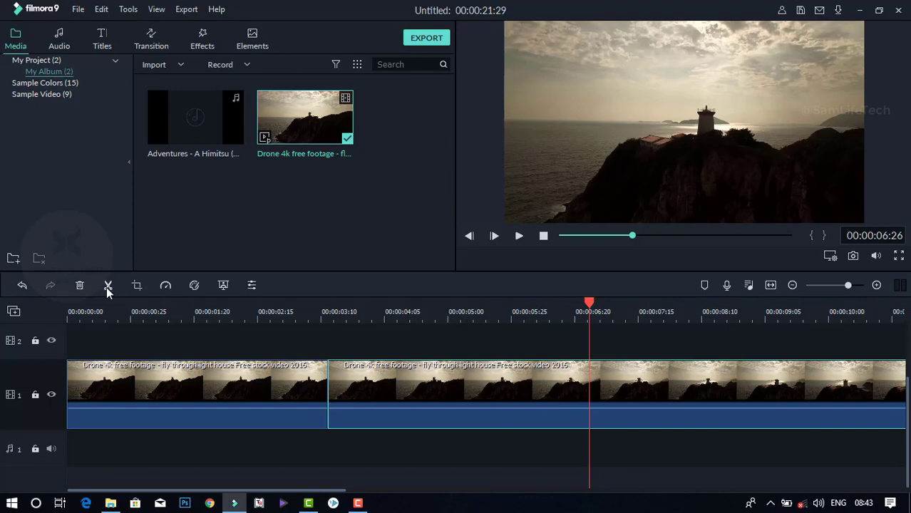
pyautogui.hotkey('ctrl', 'b')
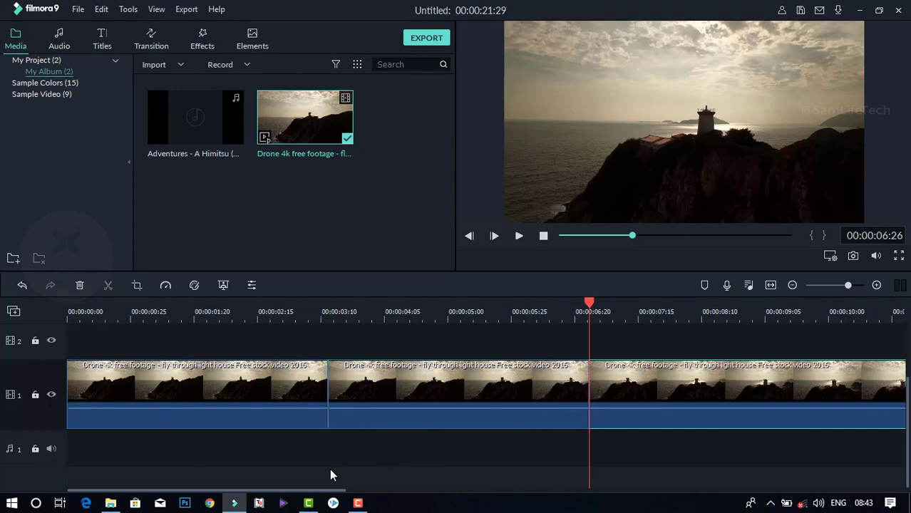
pyautogui.moveTo(330, 491); pyautogui.dragTo(451, 492)
pyautogui.moveTo(224, 305); pyautogui.dragTo(601, 347)
pyautogui.click(107, 285)
# - Cut the last piece at about 00:00:16:23
pyautogui.moveTo(415, 492); pyautogui.dragTo(534, 494)
pyautogui.moveTo(228, 307); pyautogui.dragTo(649, 329)
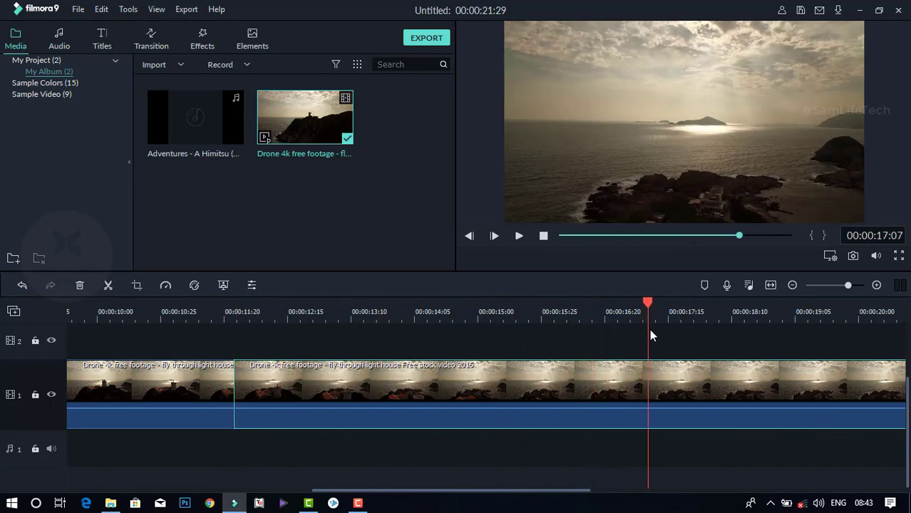
pyautogui.moveTo(455, 492); pyautogui.dragTo(558, 491)
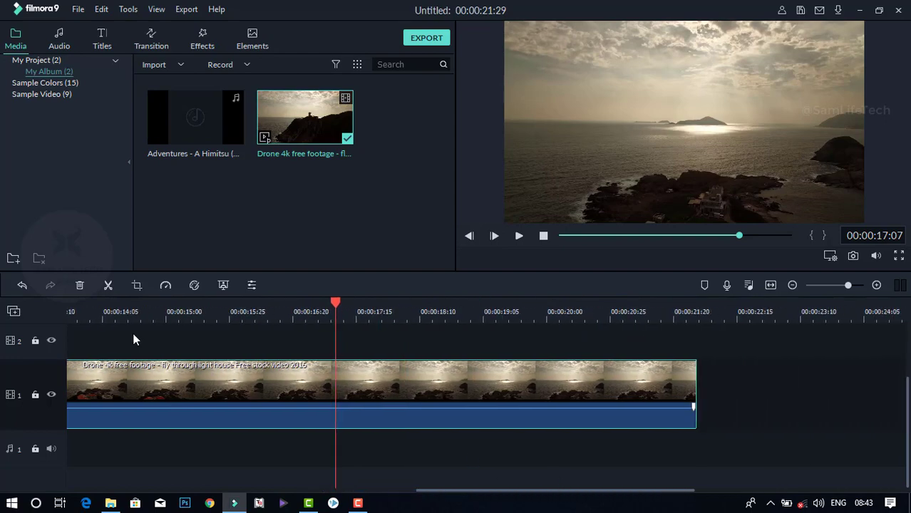
pyautogui.click(107, 285)
pyautogui.moveTo(829, 286); pyautogui.dragTo(844, 285)
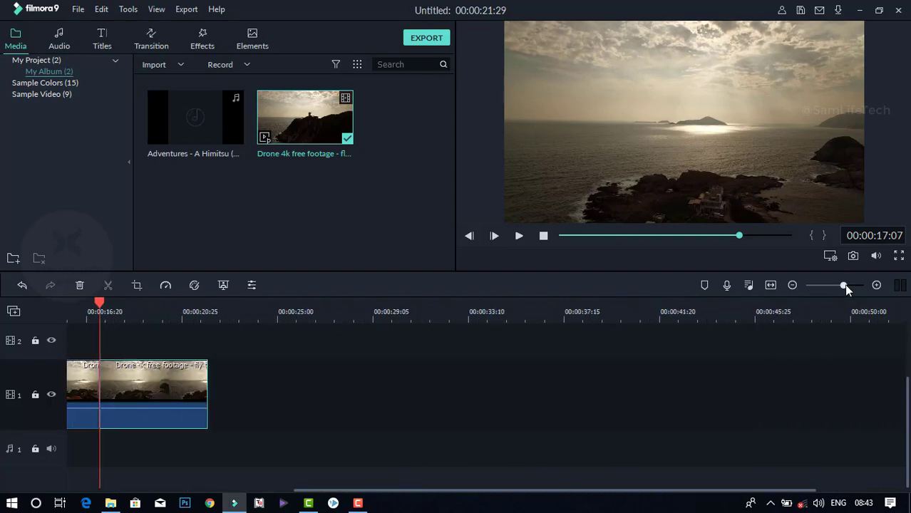
# - Speed the second clip piece up to 4x and ripple-delete the gap it leaves
pyautogui.moveTo(621, 493); pyautogui.dragTo(384, 498)
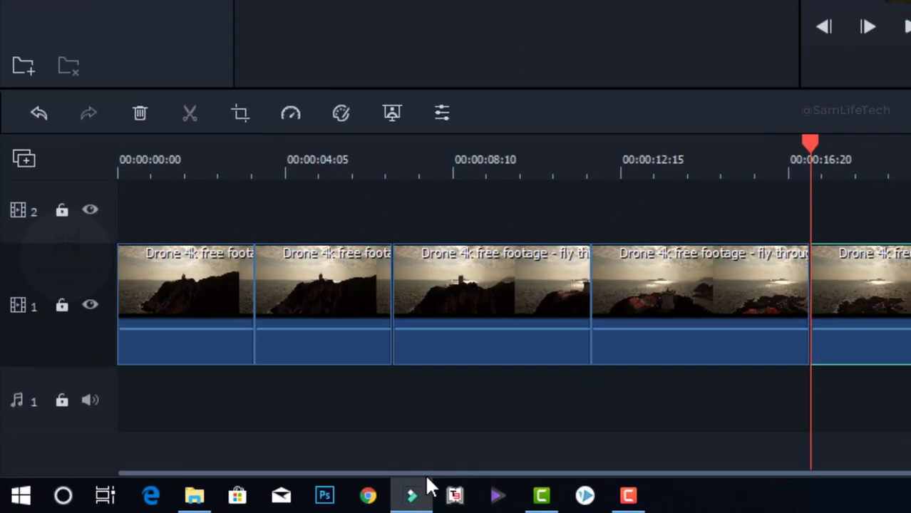
pyautogui.click(168, 384)
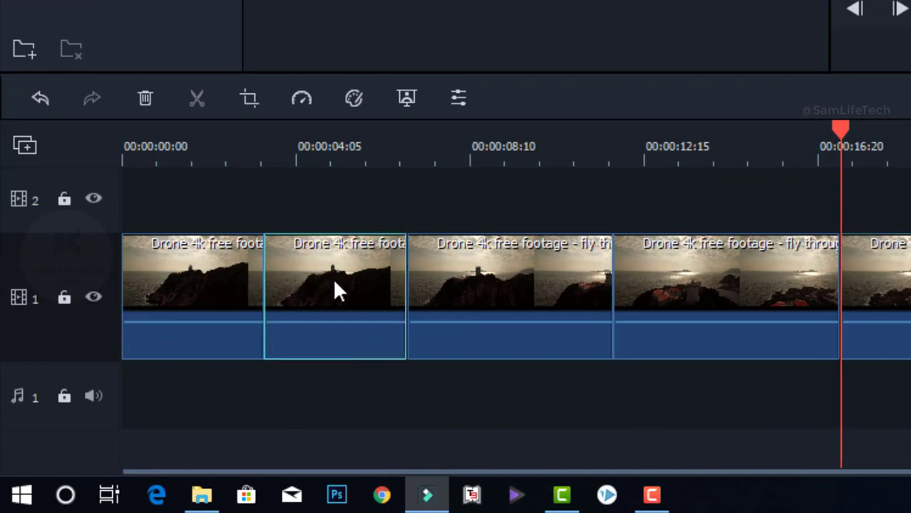
pyautogui.click(303, 99)
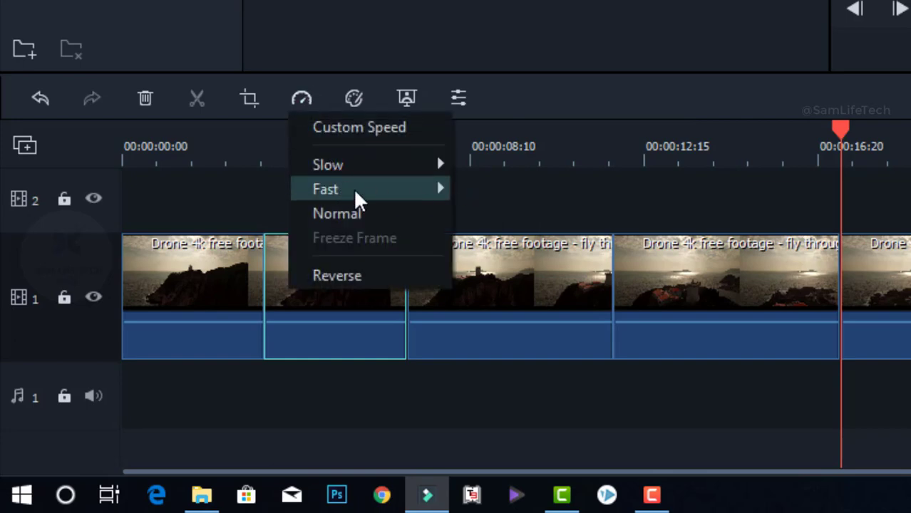
pyautogui.moveTo(356, 198)
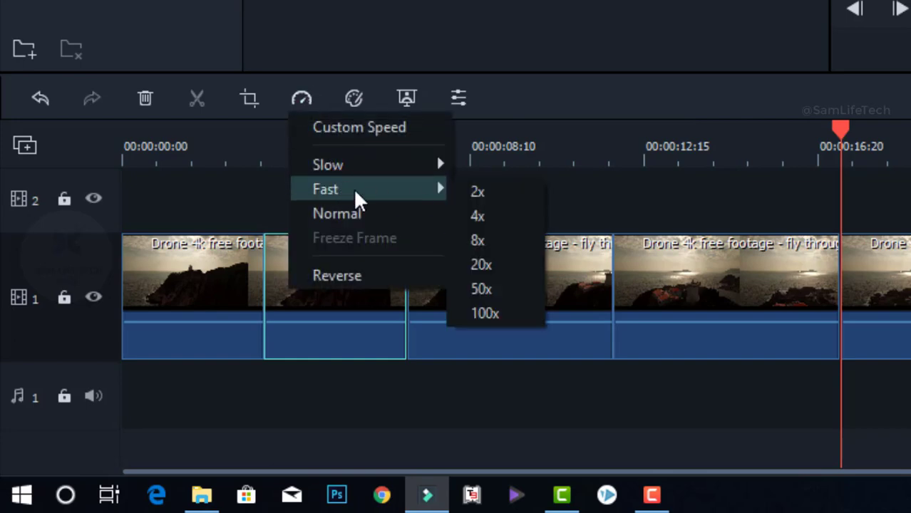
pyautogui.click(506, 223)
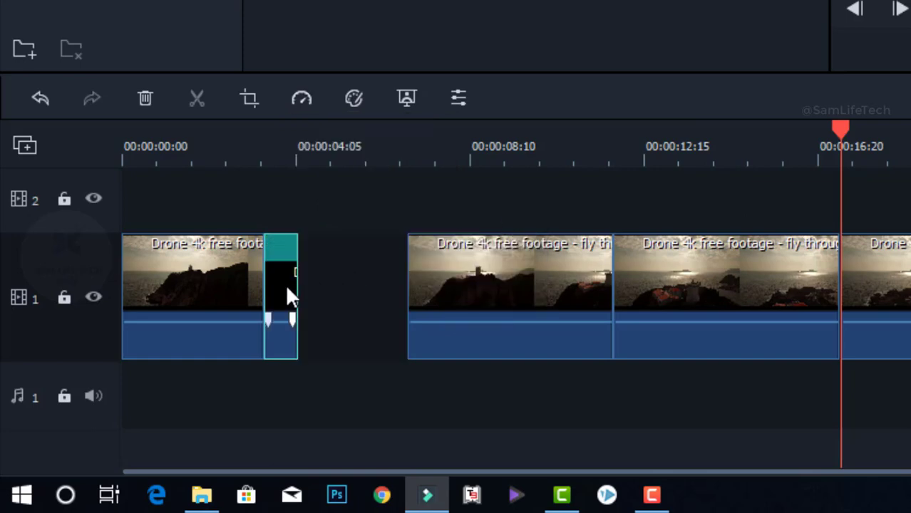
pyautogui.click(360, 297)
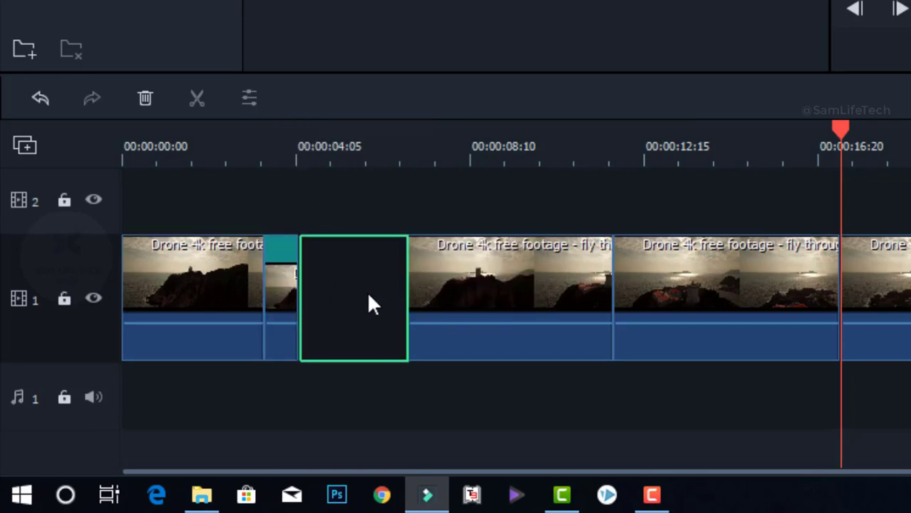
pyautogui.rightClick(369, 297)
pyautogui.click(401, 304)
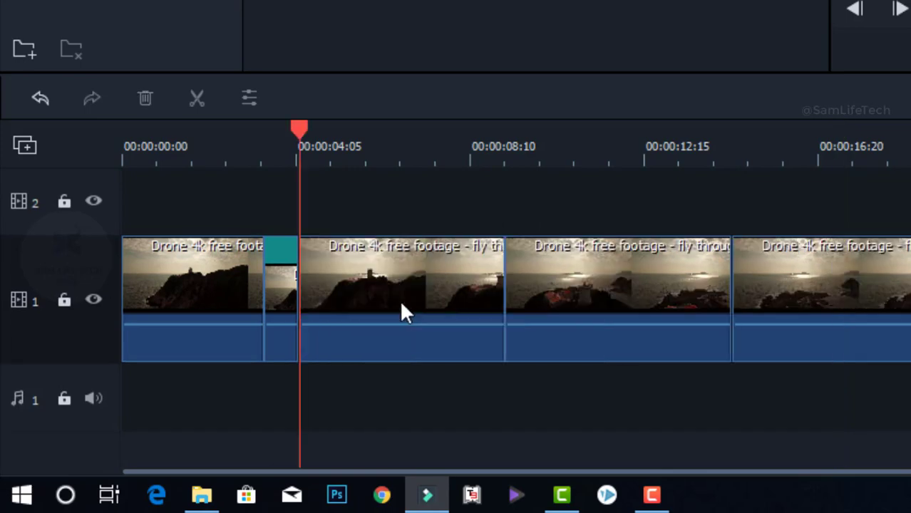
# - Set the third clip to 2x speed and ripple-delete the resulting gap
pyautogui.click(576, 289)
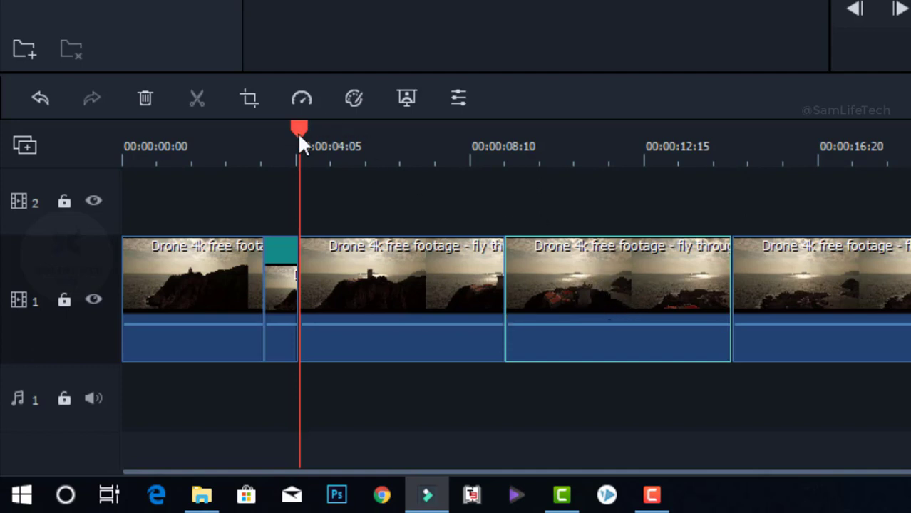
pyautogui.moveTo(340, 135); pyautogui.dragTo(543, 150)
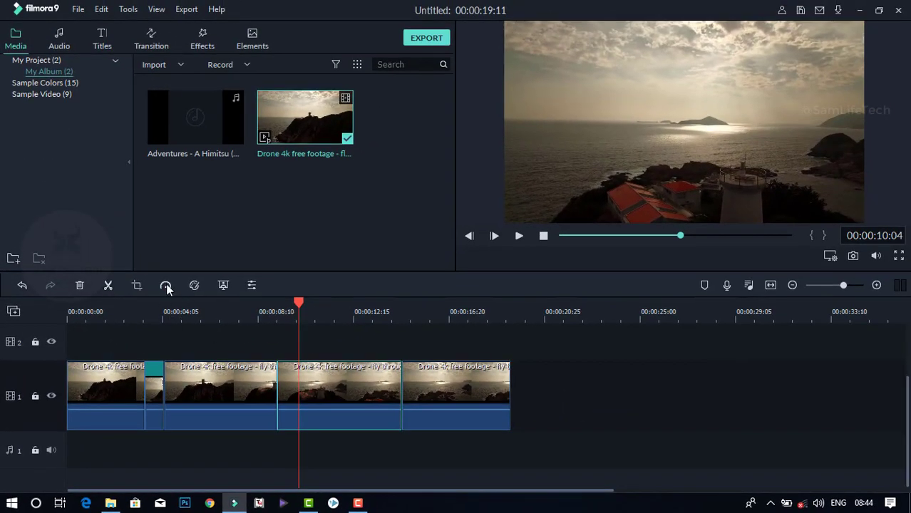
pyautogui.click(165, 285)
pyautogui.moveTo(239, 333)
pyautogui.click(281, 345)
pyautogui.click(336, 399)
pyautogui.rightClick(337, 398)
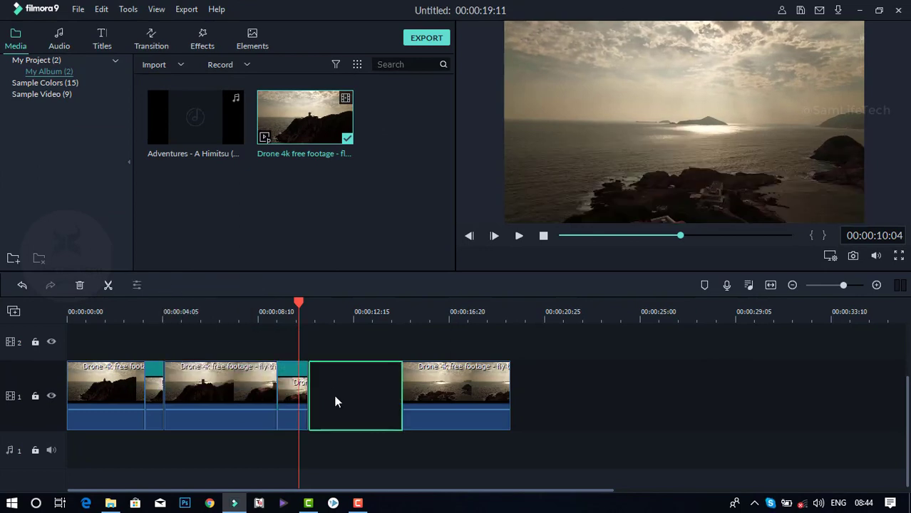
pyautogui.click(359, 402)
# - Split the third clip at 00:00:12:11
pyautogui.moveTo(309, 303); pyautogui.dragTo(349, 302)
pyautogui.click(354, 390)
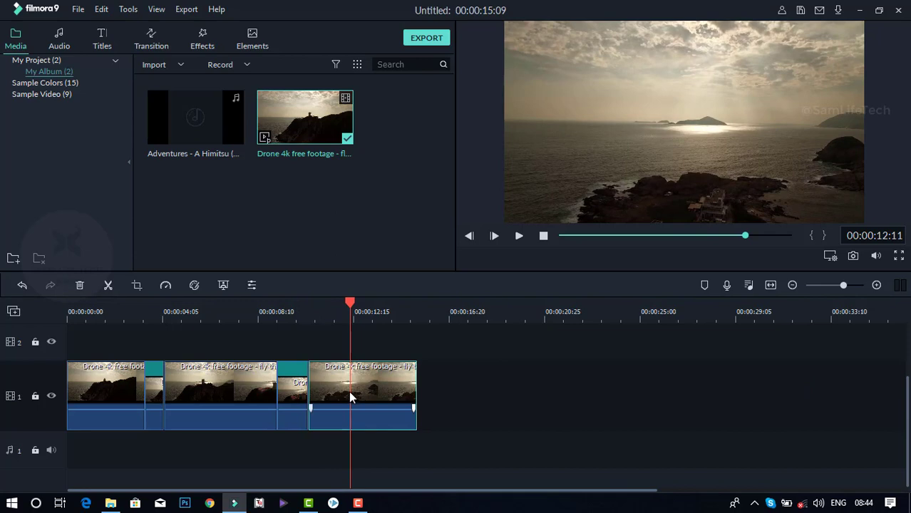
pyautogui.click(109, 285)
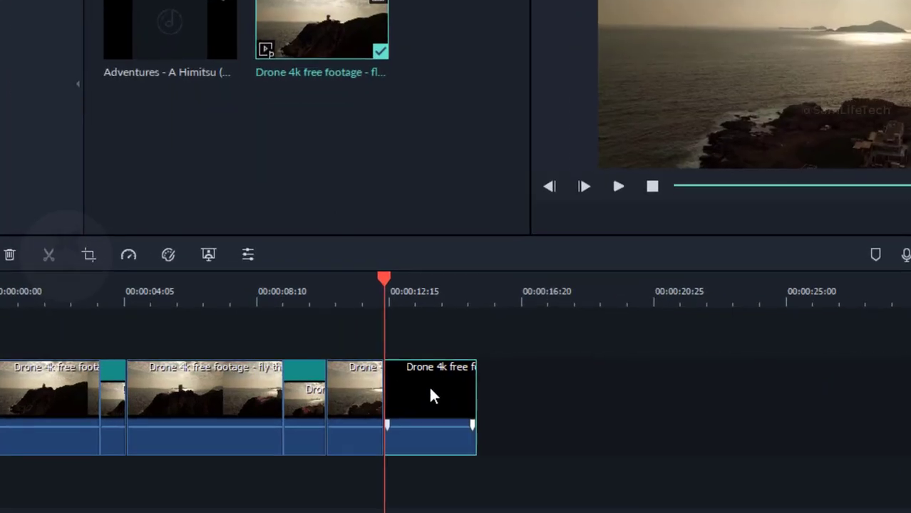
# - Set the last clip to Reverse Speed at about 4.453x in Speed and Duration
pyautogui.rightClick(425, 397)
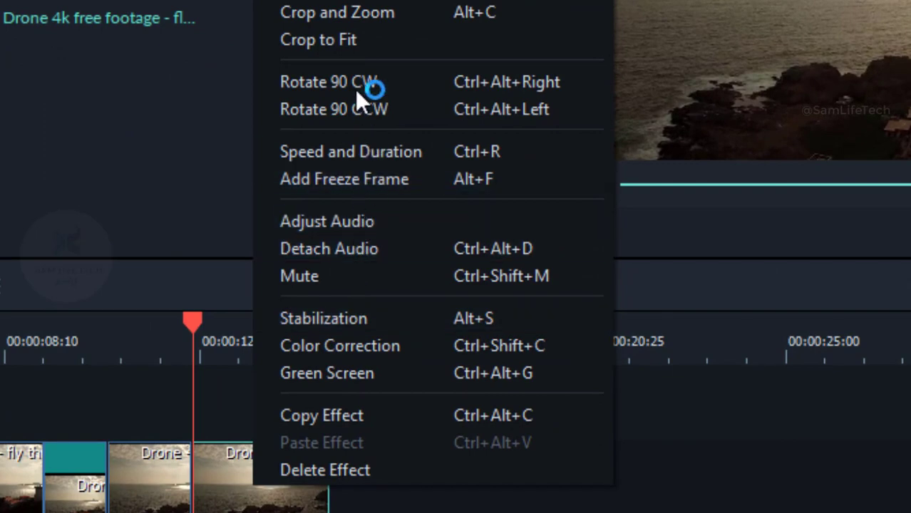
pyautogui.click(428, 153)
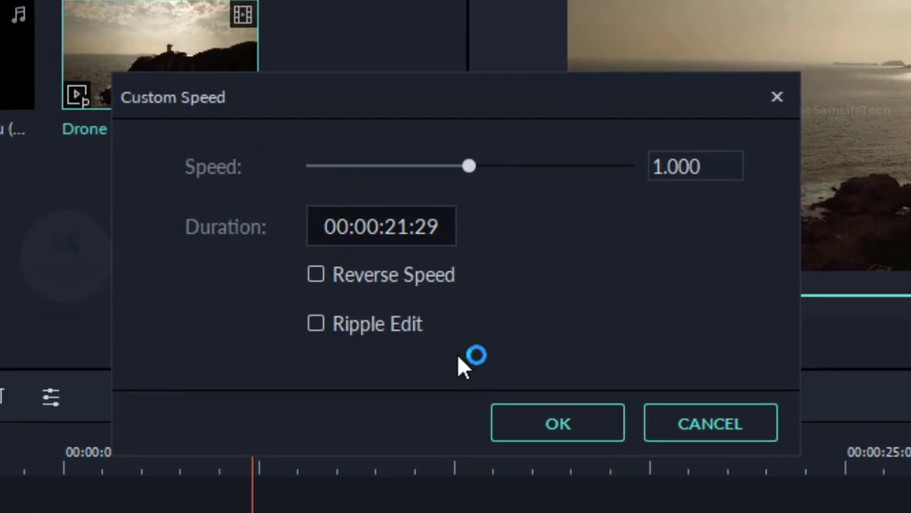
pyautogui.click(310, 279)
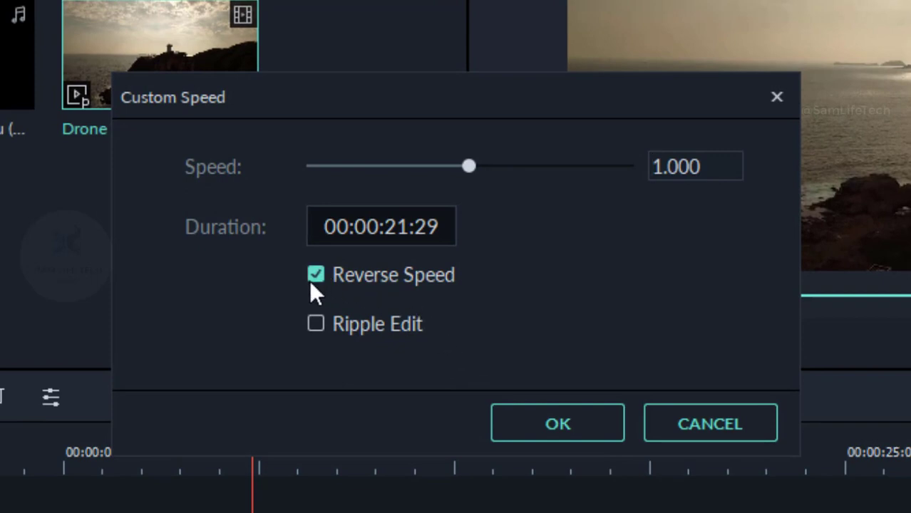
pyautogui.click(478, 166)
pyautogui.moveTo(478, 166); pyautogui.dragTo(475, 168)
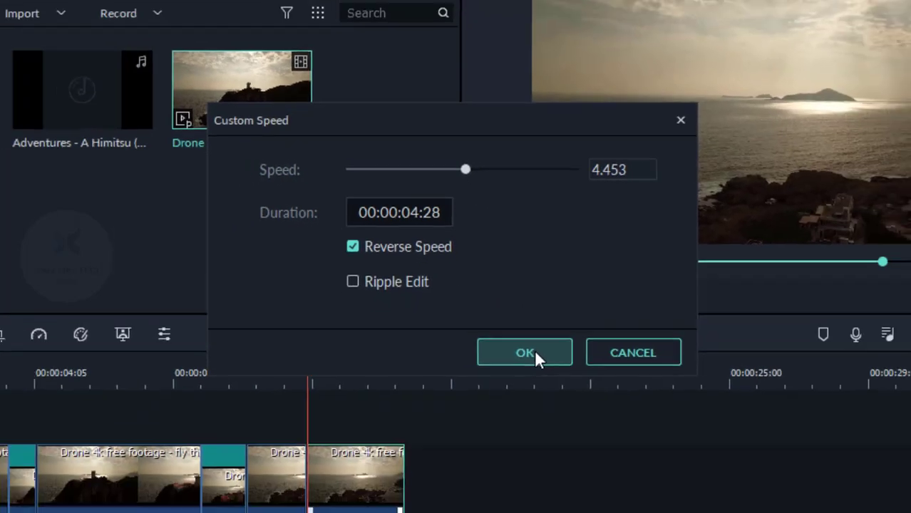
pyautogui.click(571, 426)
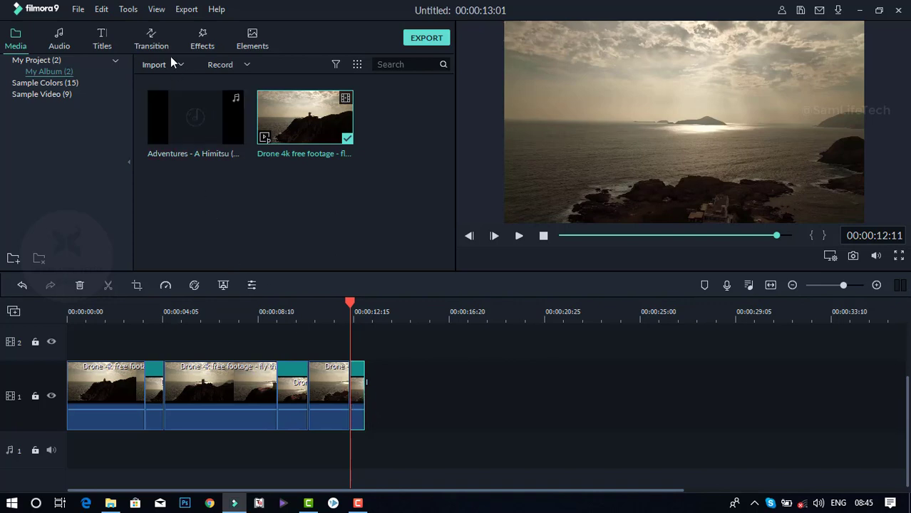
# - Drop the Fade transition onto the first clip's start and shorten its duration
pyautogui.click(152, 44)
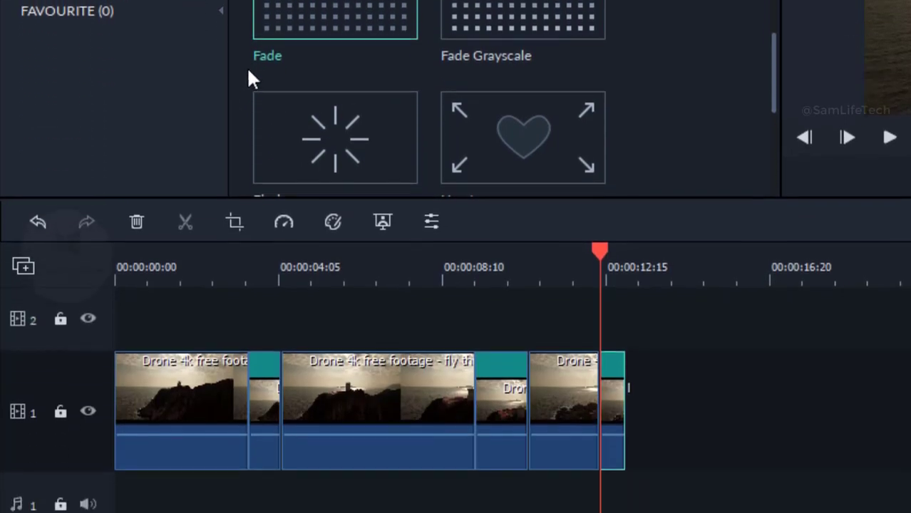
pyautogui.moveTo(392, 6); pyautogui.dragTo(129, 413)
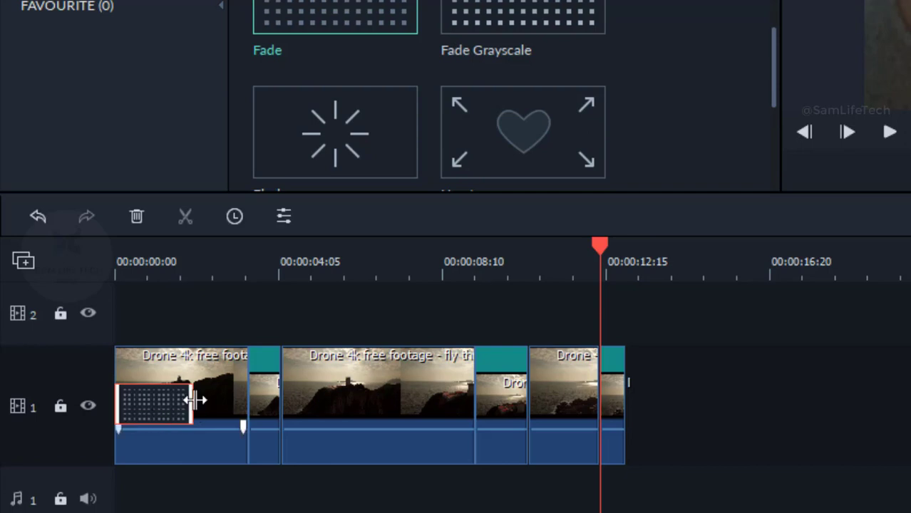
pyautogui.moveTo(192, 401); pyautogui.dragTo(144, 409)
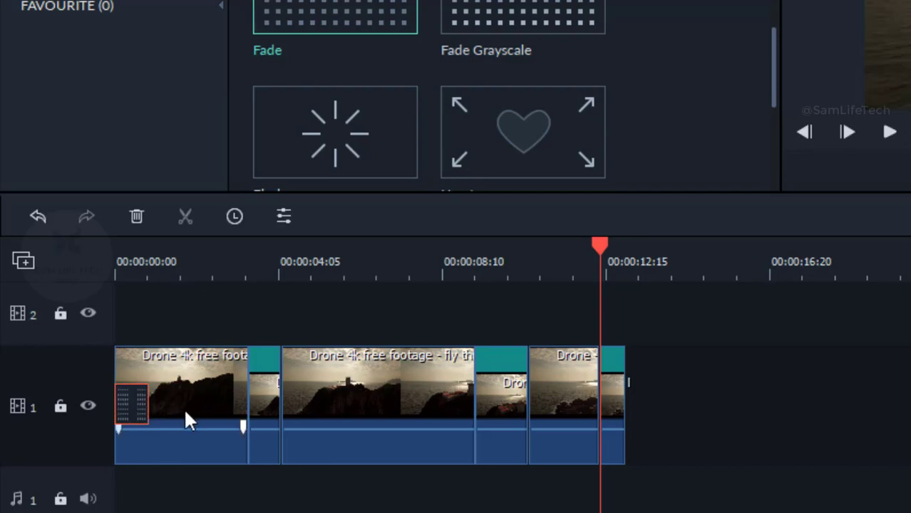
pyautogui.click(612, 399)
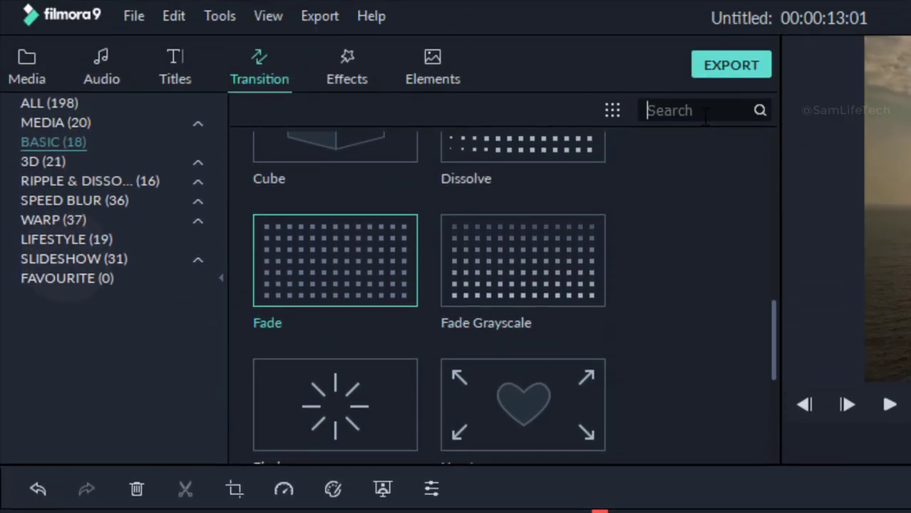
# - Search transitions for 'zo' and drop Warp Zoom 6 onto the last clip's end
pyautogui.click(704, 113)
pyautogui.write('zo')
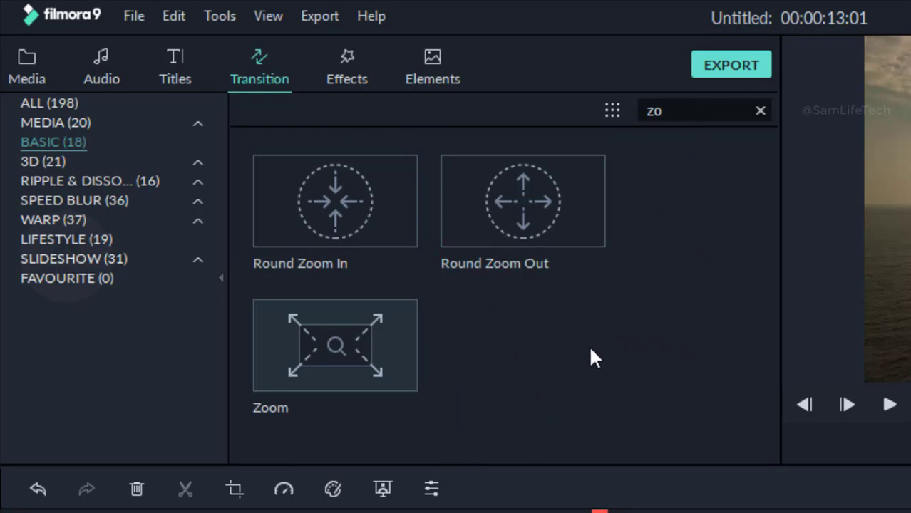
pyautogui.click(74, 103)
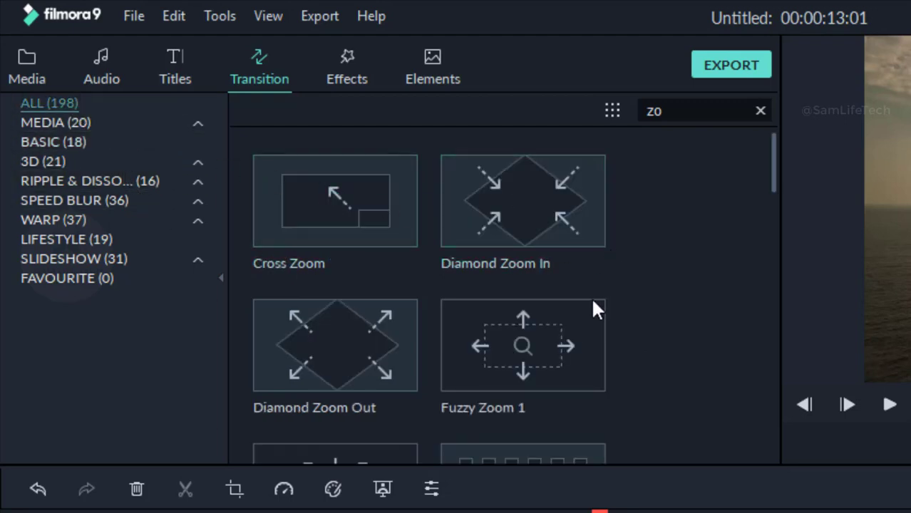
pyautogui.scroll(-8, 655, 403)
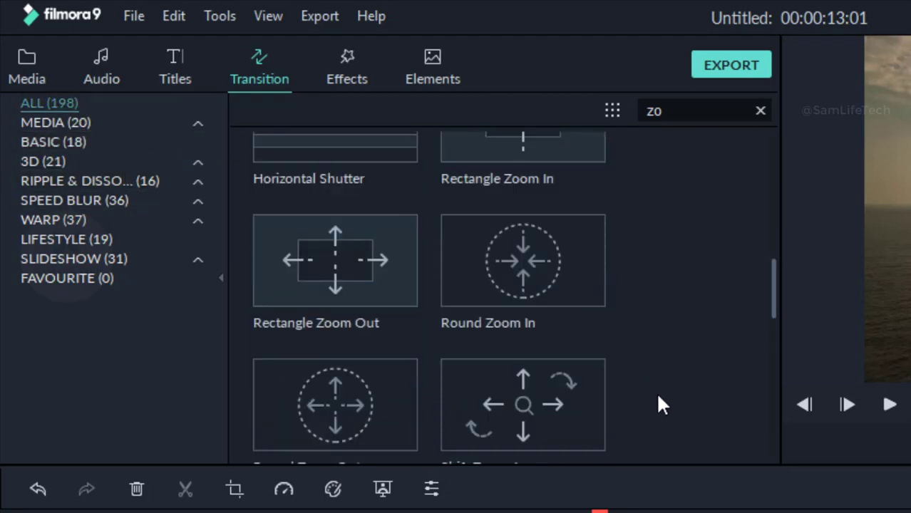
pyautogui.scroll(-5, 657, 397)
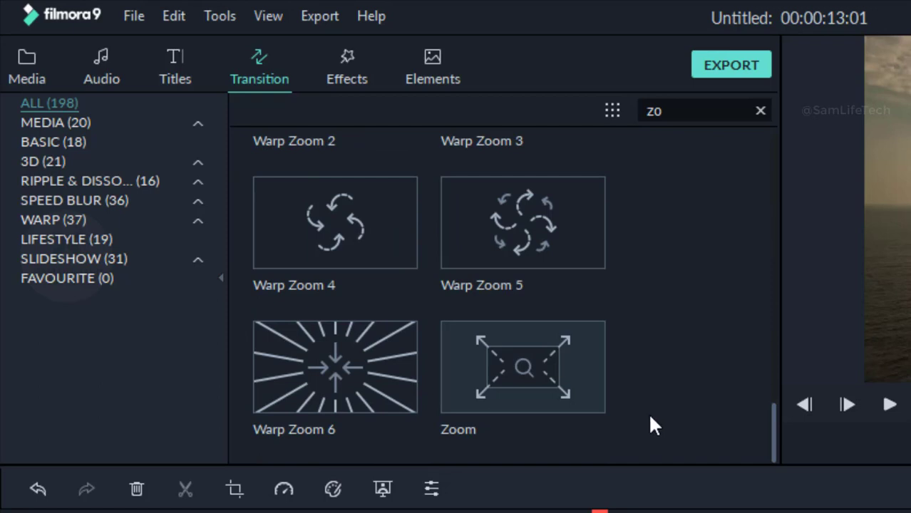
pyautogui.scroll(5, 647, 419)
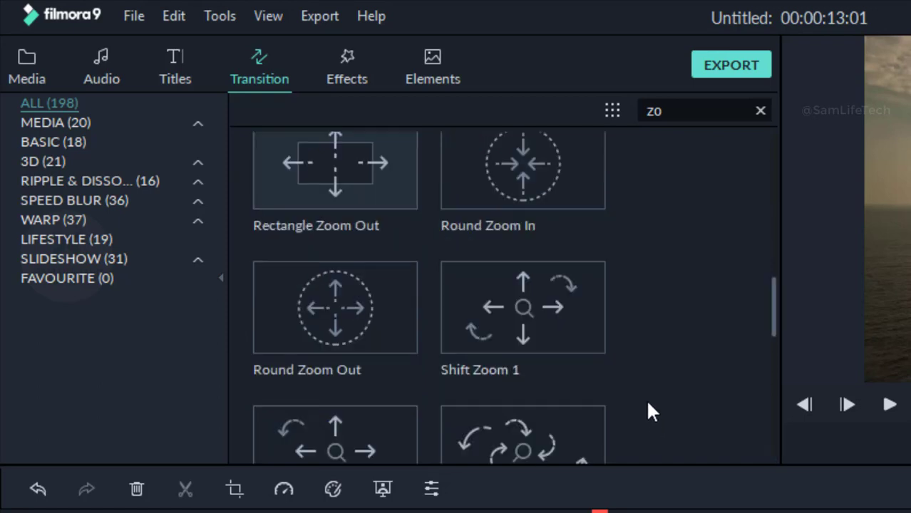
pyautogui.scroll(-5, 646, 396)
pyautogui.moveTo(372, 367); pyautogui.dragTo(627, 367)
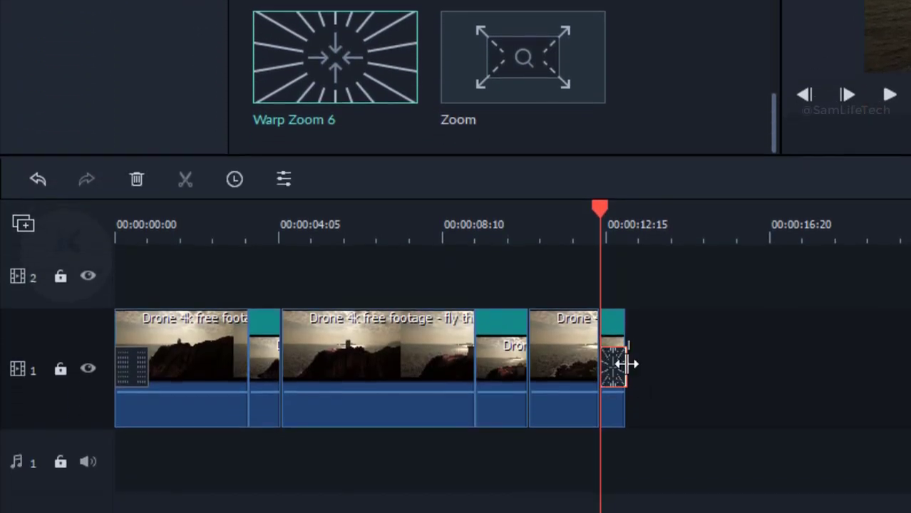
pyautogui.click(603, 368)
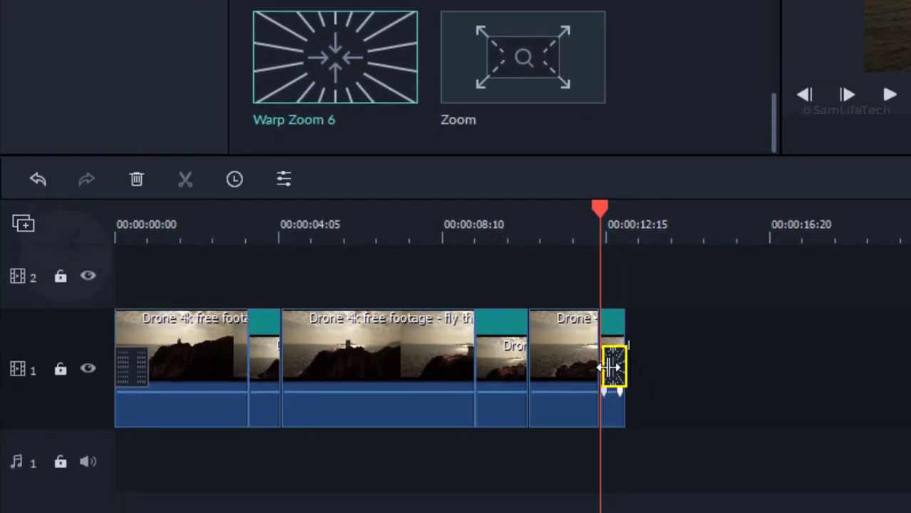